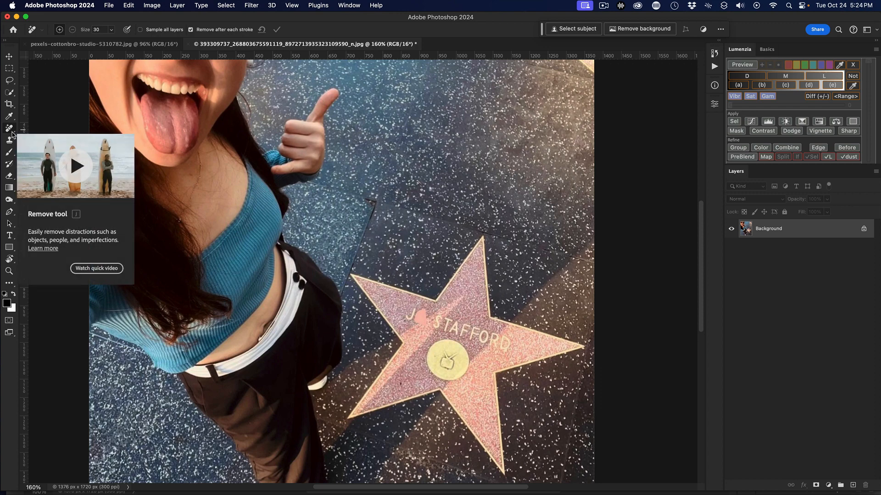
- Try removing the round emblem and the entire lower star from the pavement with the Remove tool, undoing each removal
right_click(13, 133)
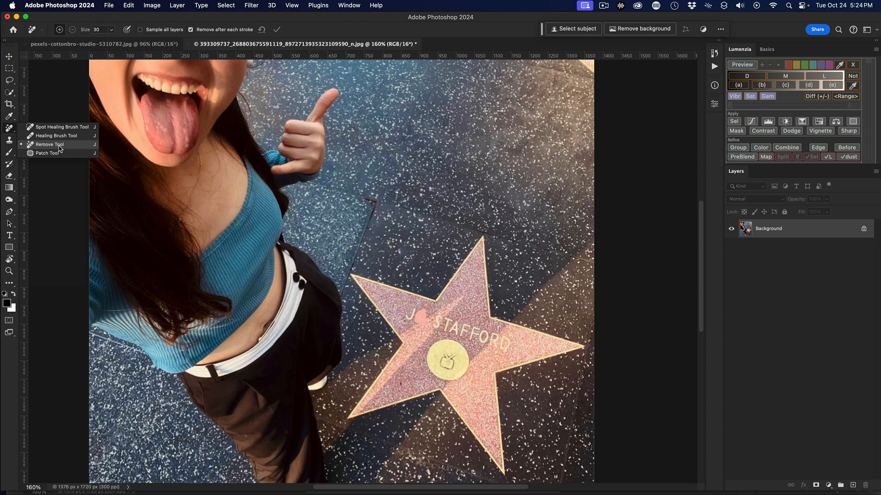
click(45, 146)
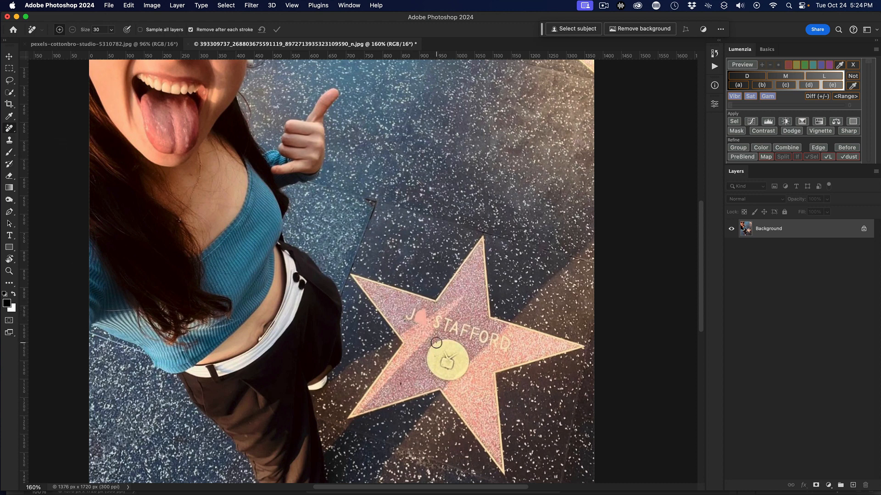
mouse_move(432, 343)
mouse_down()
mouse_move(471, 352)
mouse_move(465, 368)
mouse_move(445, 377)
mouse_move(435, 372)
mouse_move(435, 346)
mouse_move(441, 368)
mouse_move(448, 346)
mouse_move(459, 354)
mouse_move(441, 368)
mouse_up()
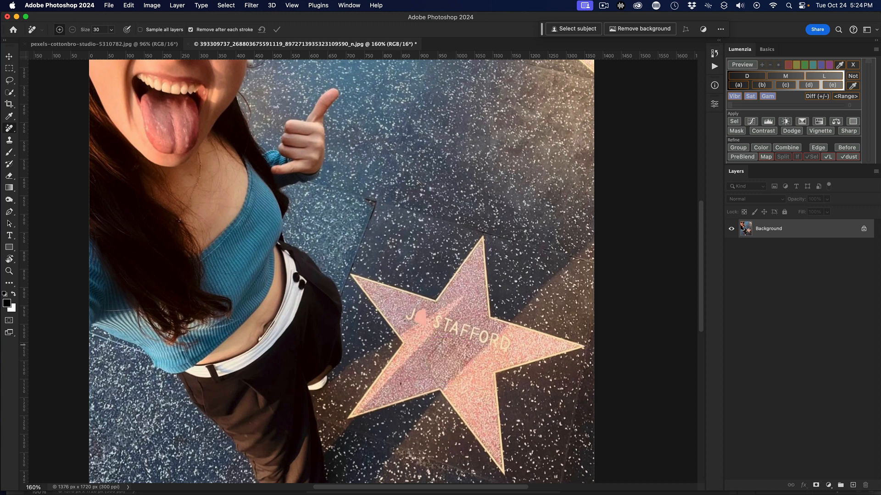
key(super+z)
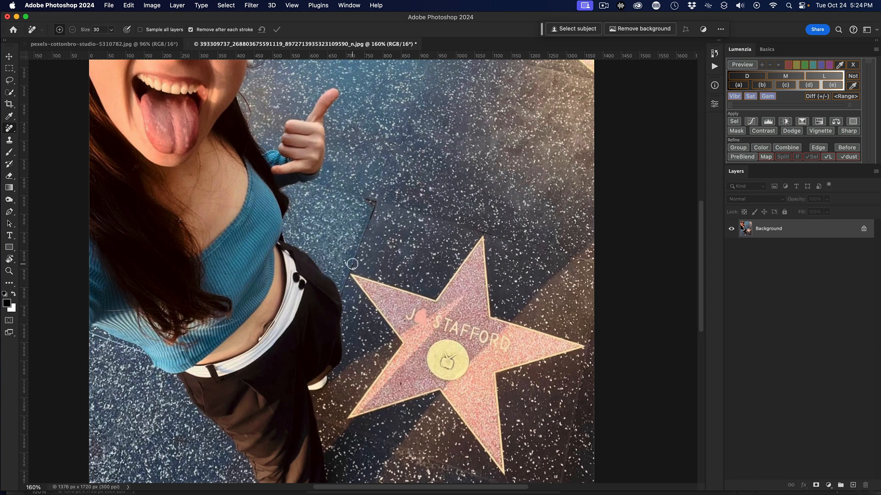
mouse_move(352, 265)
mouse_down()
mouse_move(423, 278)
mouse_move(462, 251)
mouse_move(480, 219)
mouse_move(498, 240)
mouse_move(519, 296)
mouse_move(596, 341)
mouse_move(585, 359)
mouse_move(535, 388)
mouse_move(516, 416)
mouse_move(513, 479)
mouse_move(491, 485)
mouse_move(456, 446)
mouse_move(411, 418)
mouse_move(347, 424)
mouse_move(336, 413)
mouse_move(339, 385)
mouse_move(372, 333)
mouse_move(341, 288)
mouse_move(353, 263)
mouse_up()
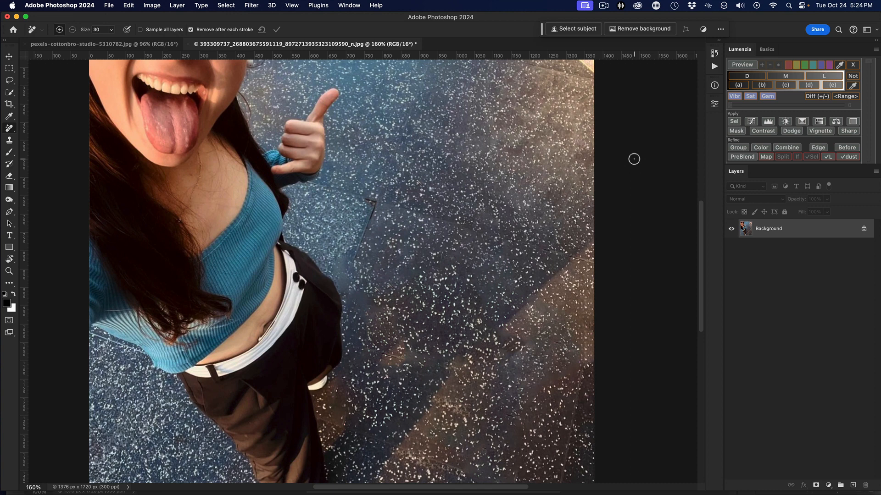
key(super+z)
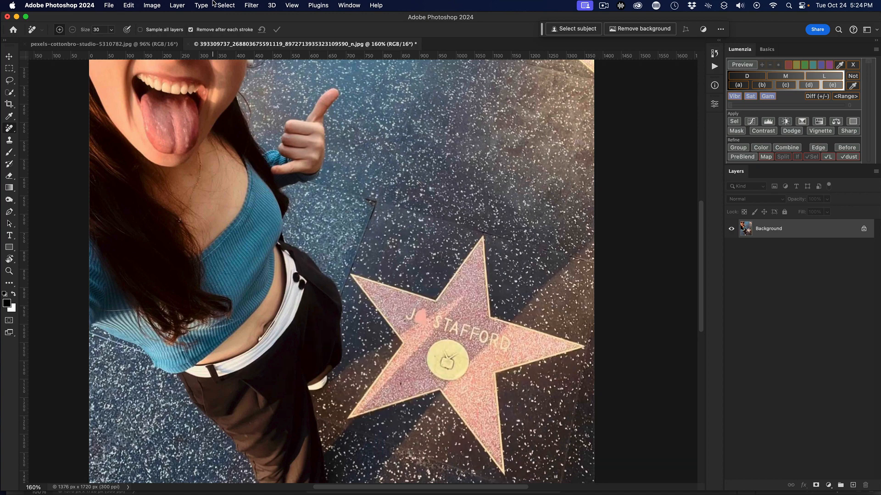
- Switch to the pexels-cottonbro-studio-5310782.jpg photo, open it in the Camera Raw filter and enable Lens Blur
click(135, 44)
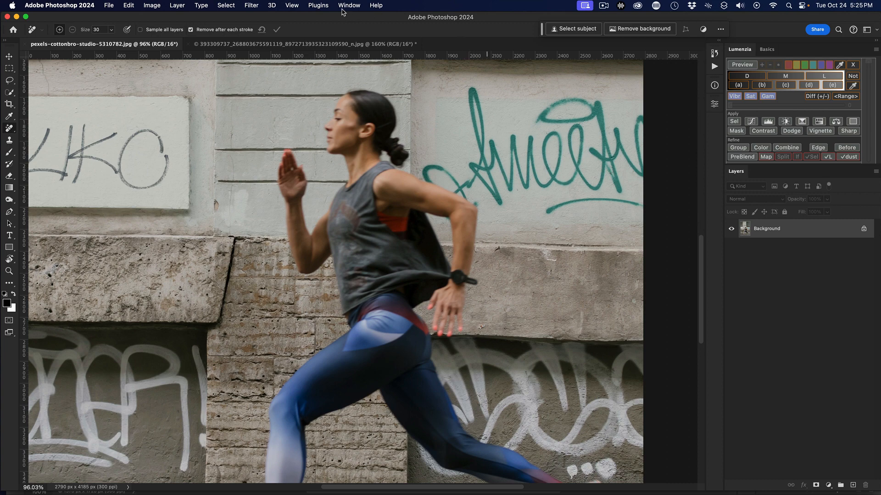
click(251, 5)
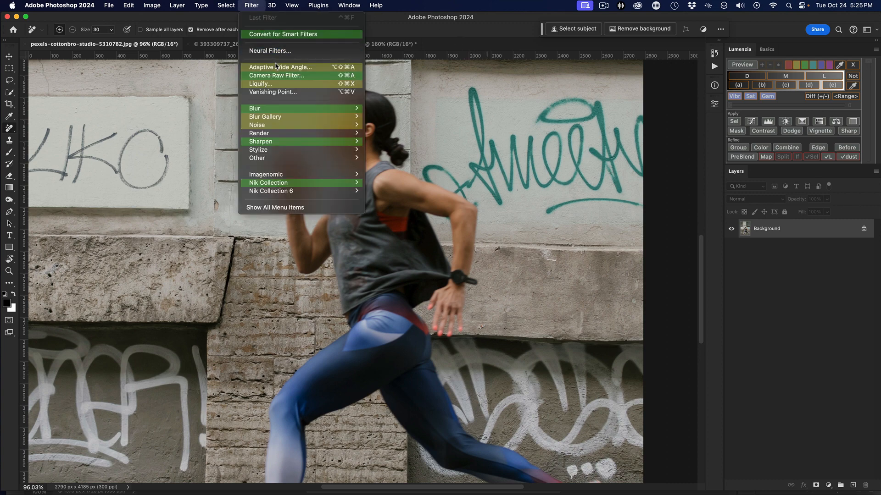
click(284, 76)
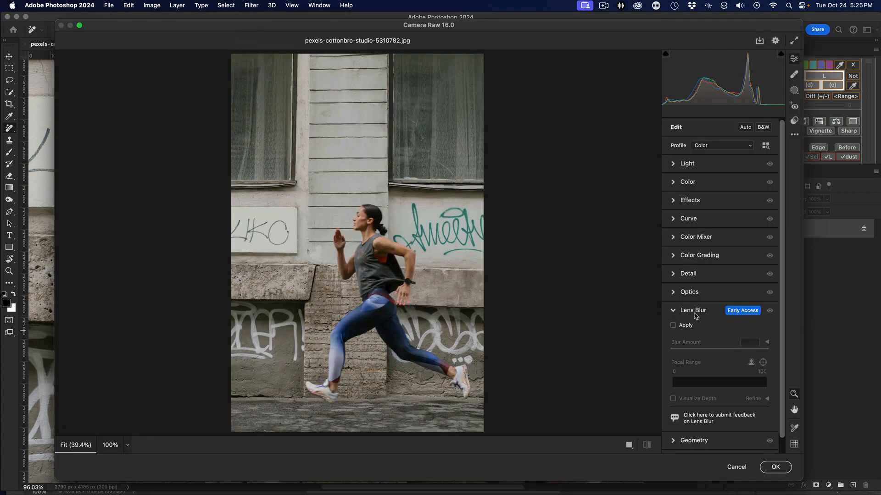
click(674, 311)
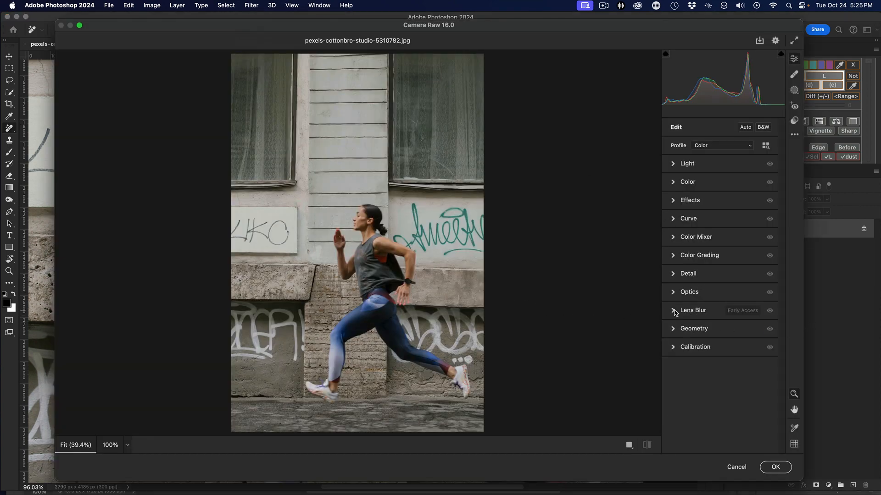
click(674, 311)
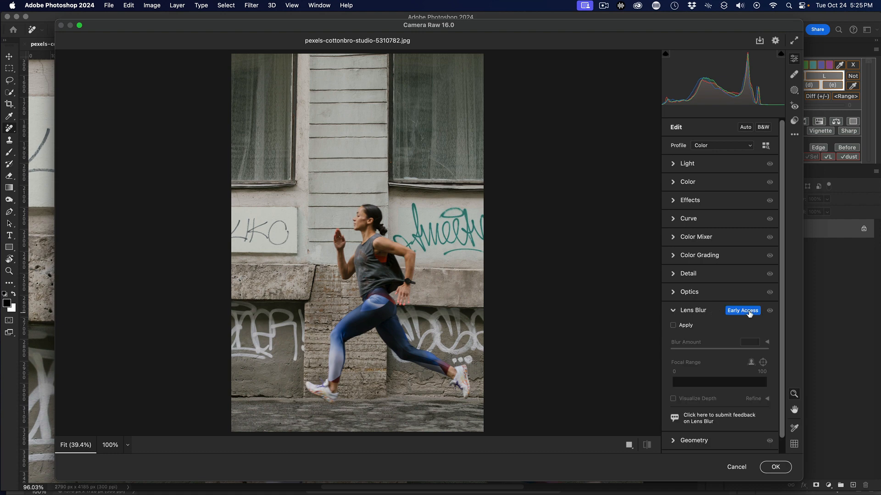
click(673, 326)
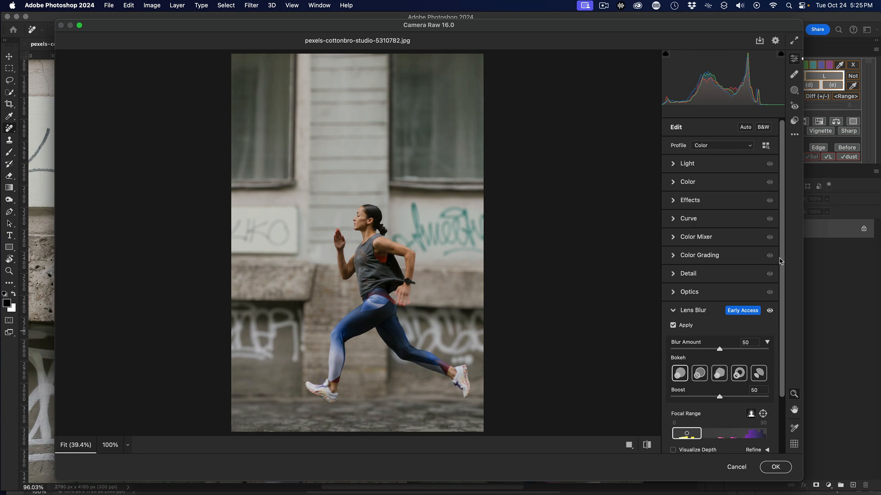
- Set the Lens Blur amount to 100 and the bokeh boost to 100
drag(782, 262, 781, 293)
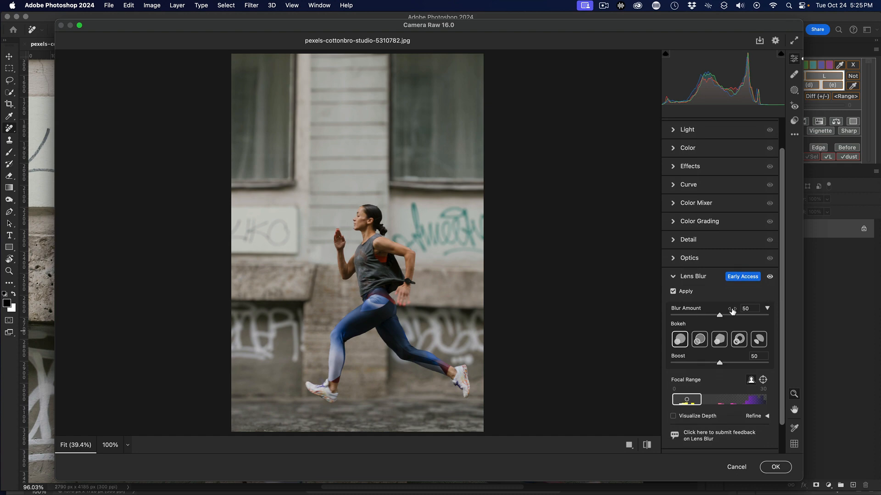
drag(717, 315, 809, 307)
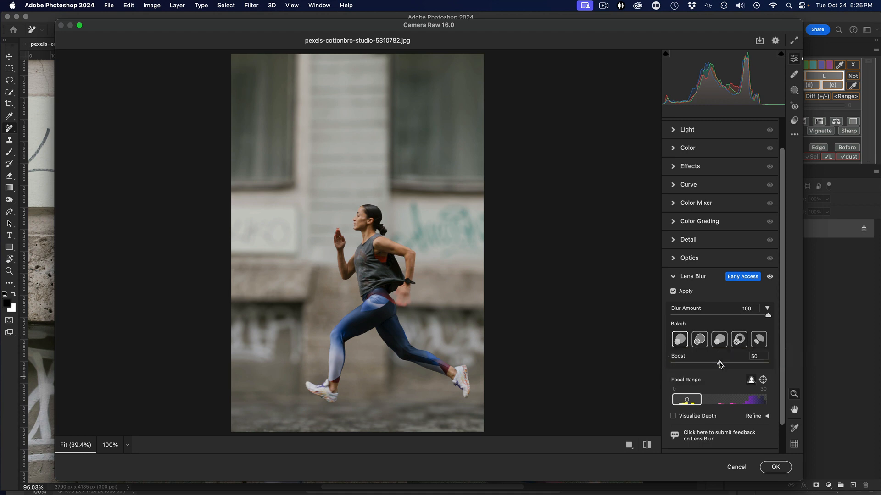
drag(720, 365, 777, 362)
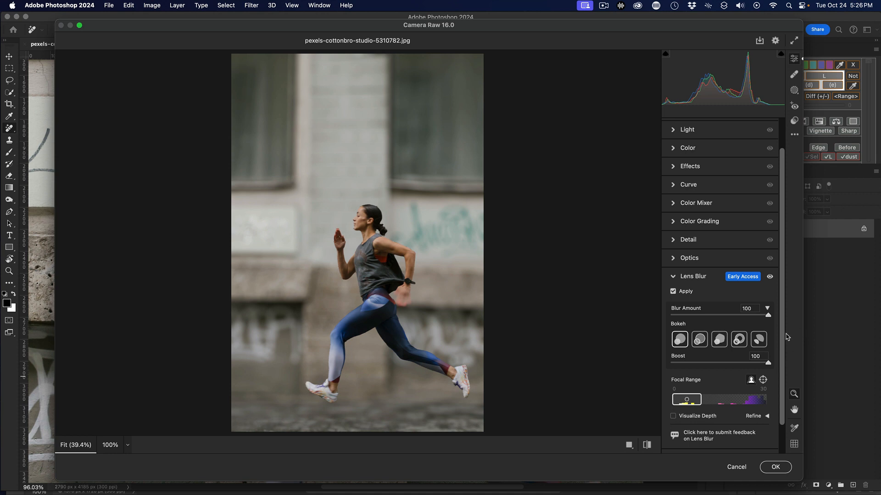
- Narrow the Lens Blur focal range around the runner to 0–29
drag(780, 316, 779, 354)
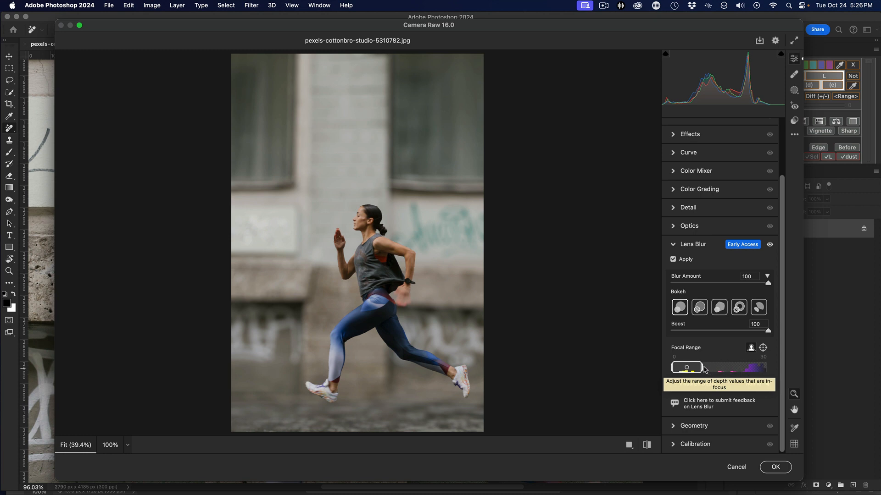
mouse_move(702, 369)
mouse_down()
mouse_move(717, 369)
mouse_move(692, 370)
mouse_up()
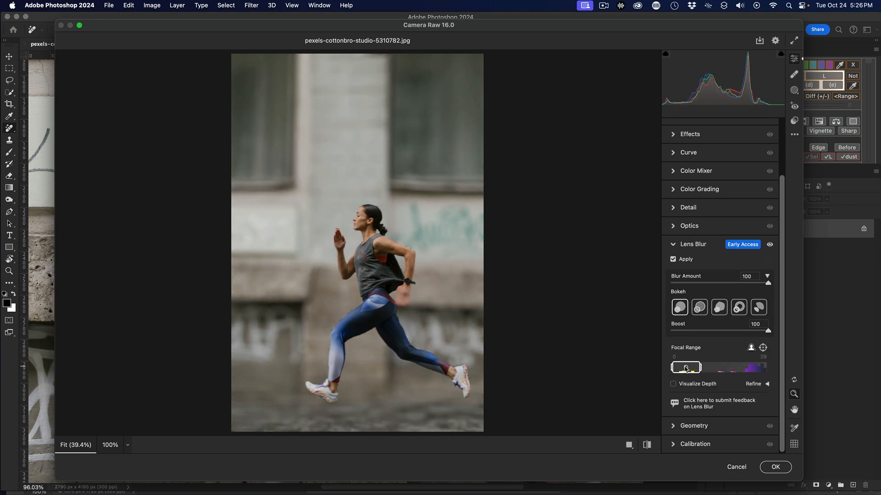
mouse_move(686, 368)
mouse_down()
mouse_move(775, 362)
mouse_move(676, 368)
mouse_up()
- Compare the runner photo with Lens Blur off and on, and dismiss Camera Raw, discarding all changes
click(673, 260)
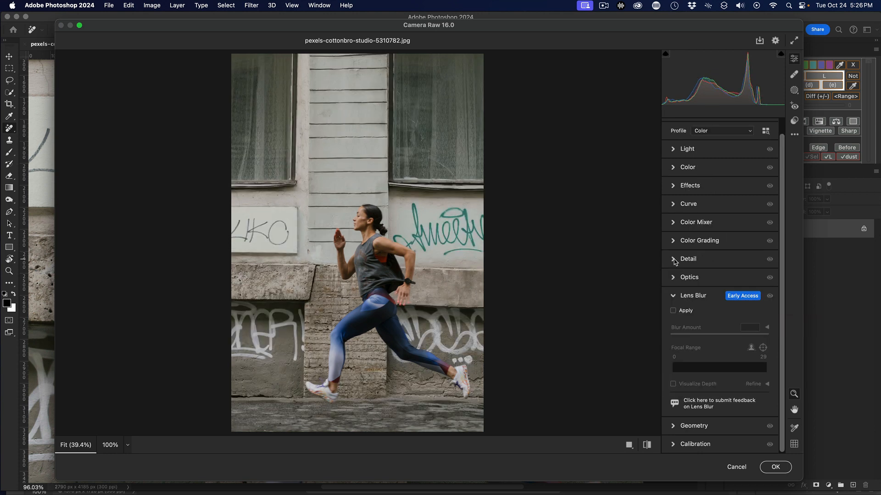
click(674, 259)
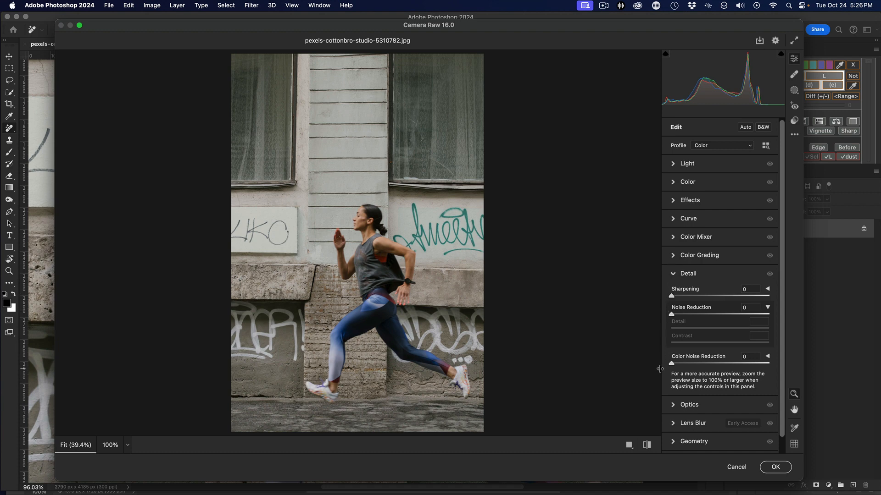
scroll(663, 367, down, 1)
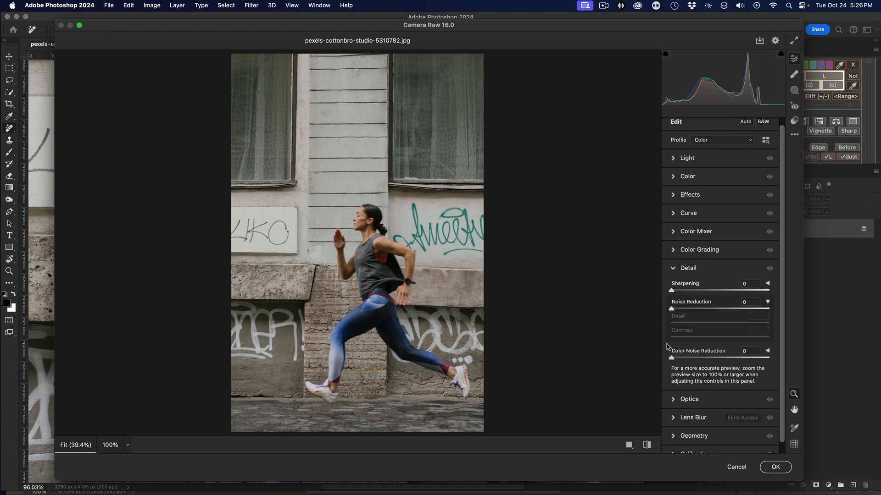
scroll(668, 348, down, 2)
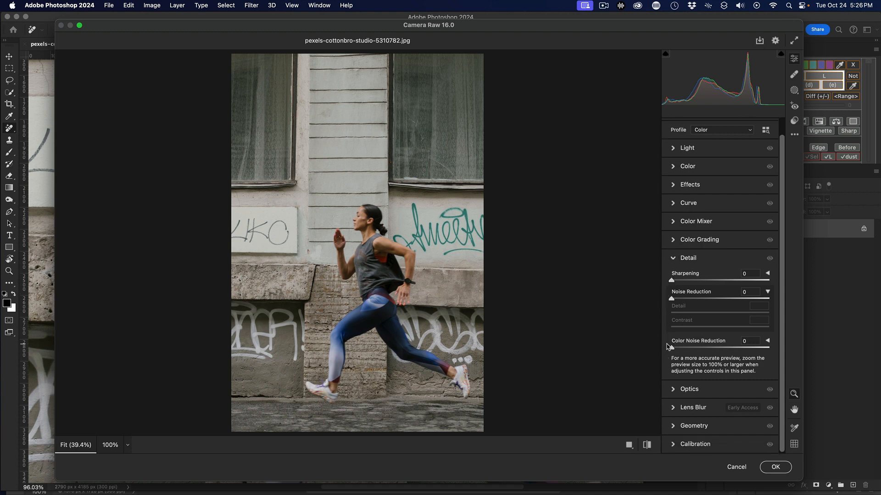
click(672, 408)
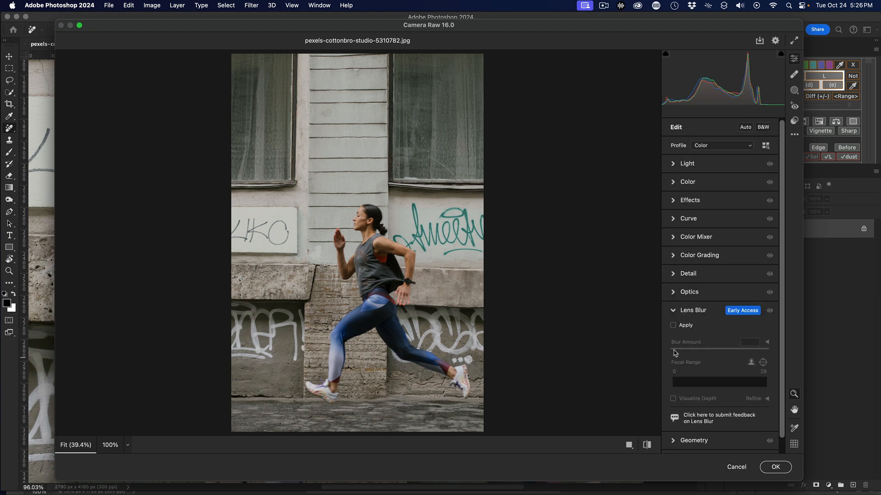
click(673, 325)
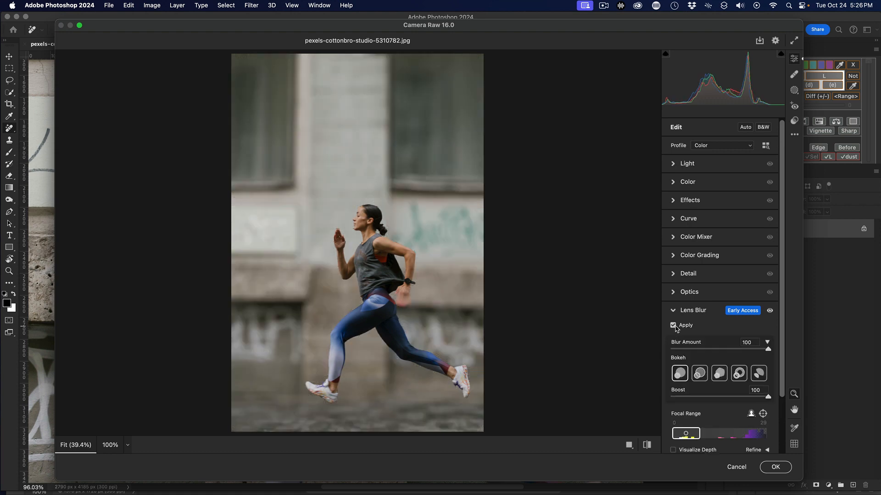
click(673, 326)
click(674, 325)
click(733, 464)
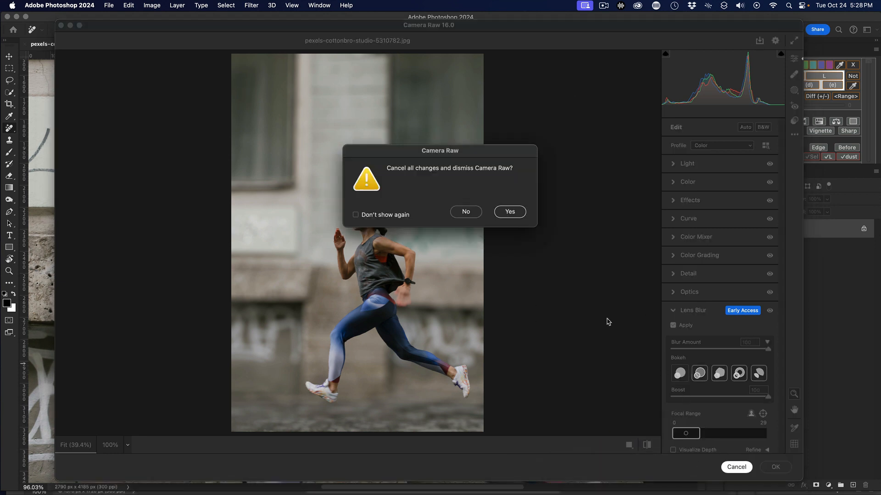
click(508, 214)
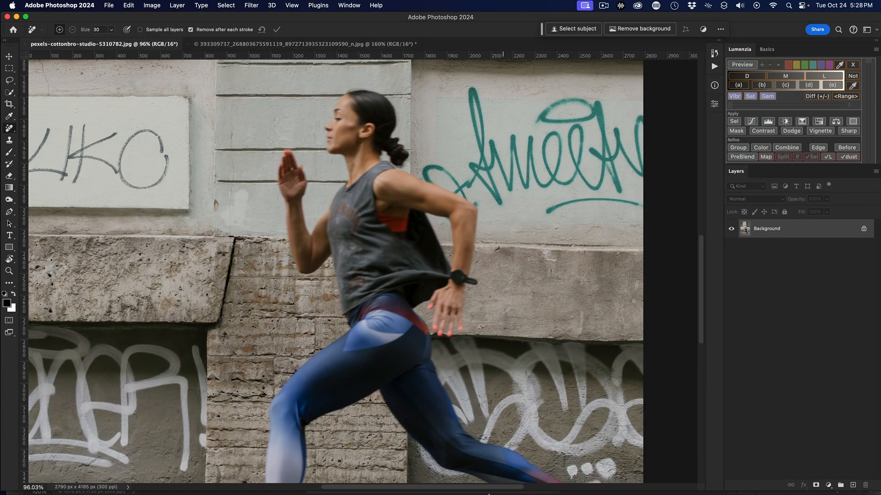
- Switch to Photoshop (Beta) with the selfie photo and open the Parametric Filters
mouse_move(517, 493)
click(531, 462)
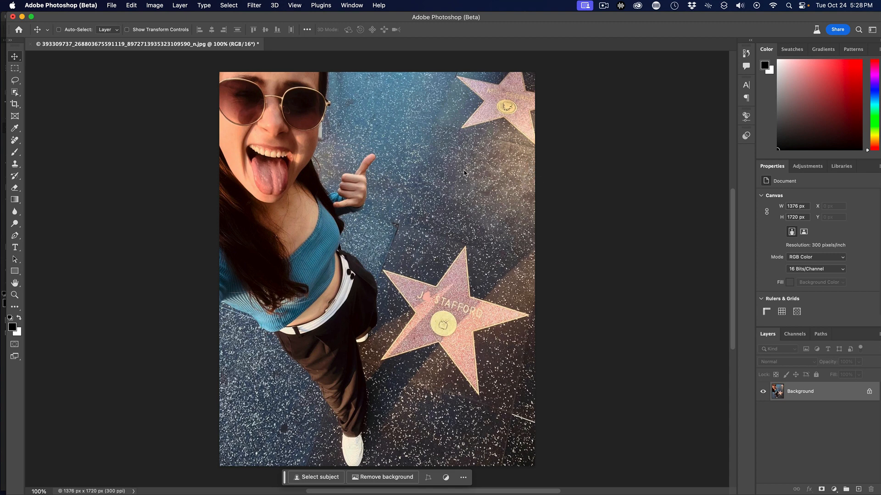
click(256, 7)
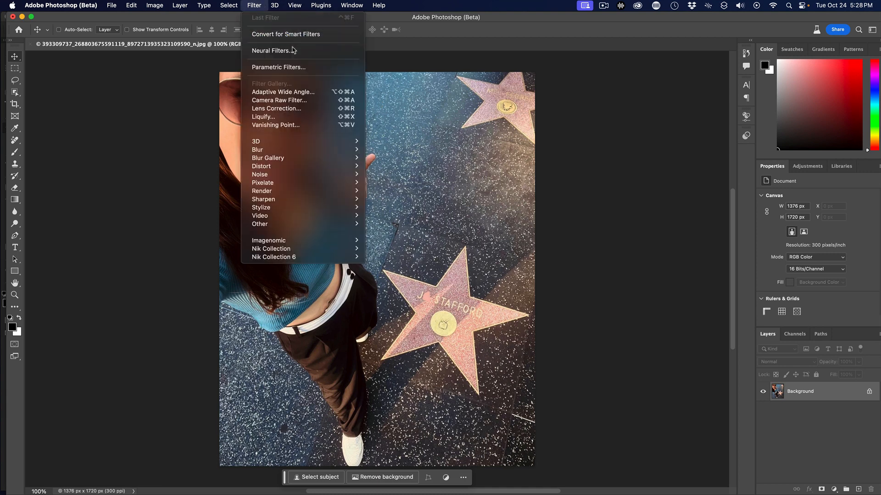
click(305, 69)
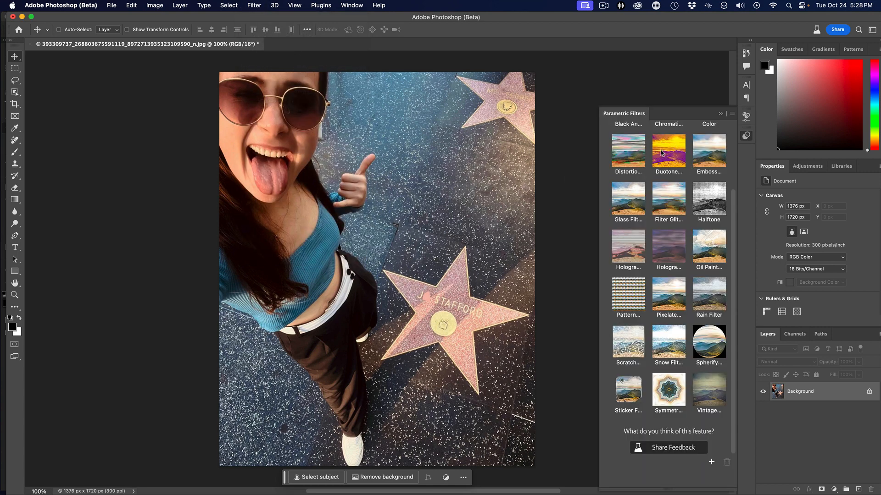
- Apply the Oil Paint parametric filter to the selfie photo
scroll(667, 208, up, 1)
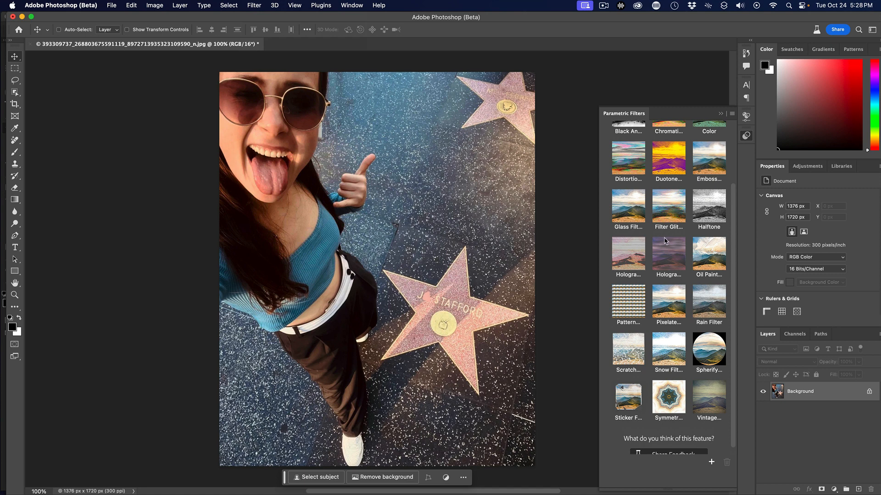
scroll(671, 222, down, 1)
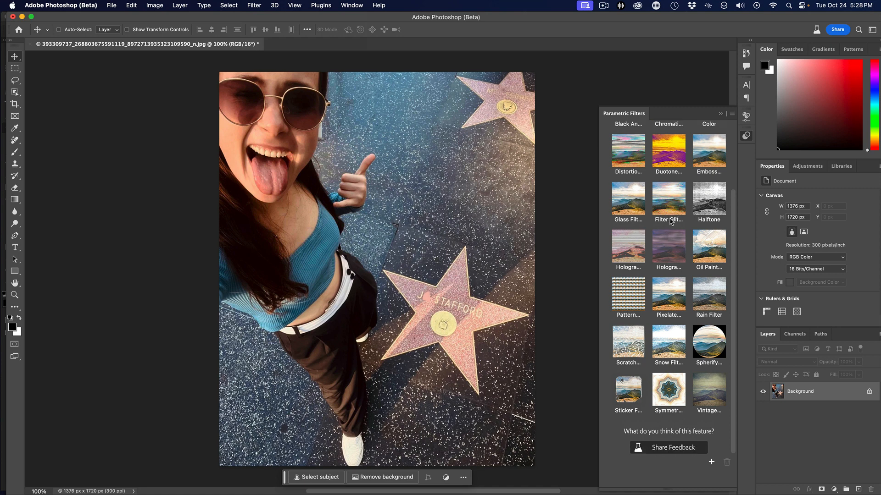
click(711, 248)
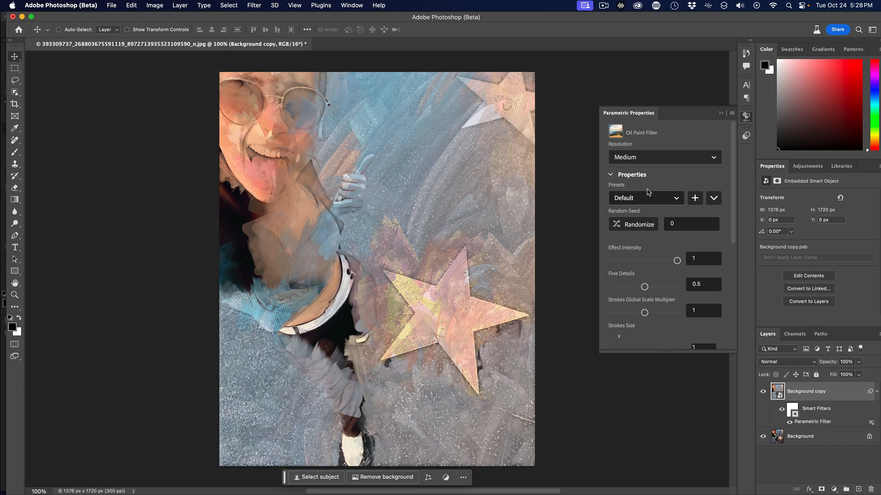
- Replace the Oil Paint effect with the first Hologram parametric filter, keeping its default preset, and collapse the filter's properties
click(260, 4)
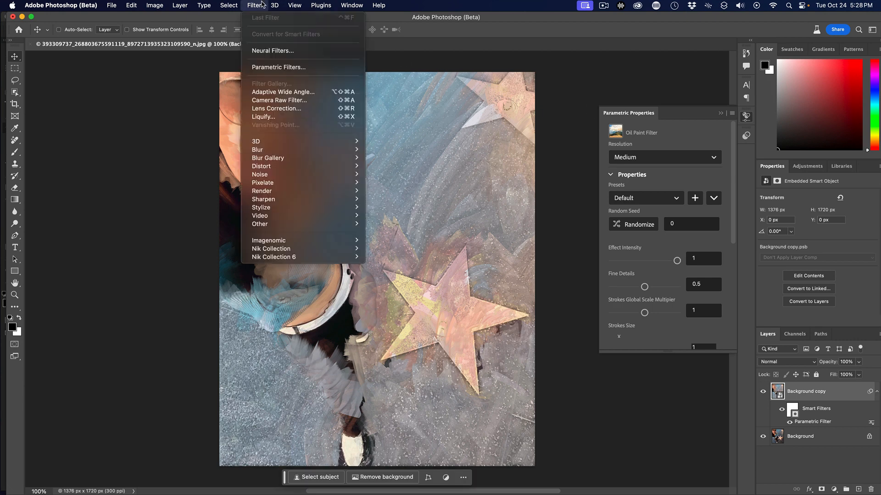
click(294, 68)
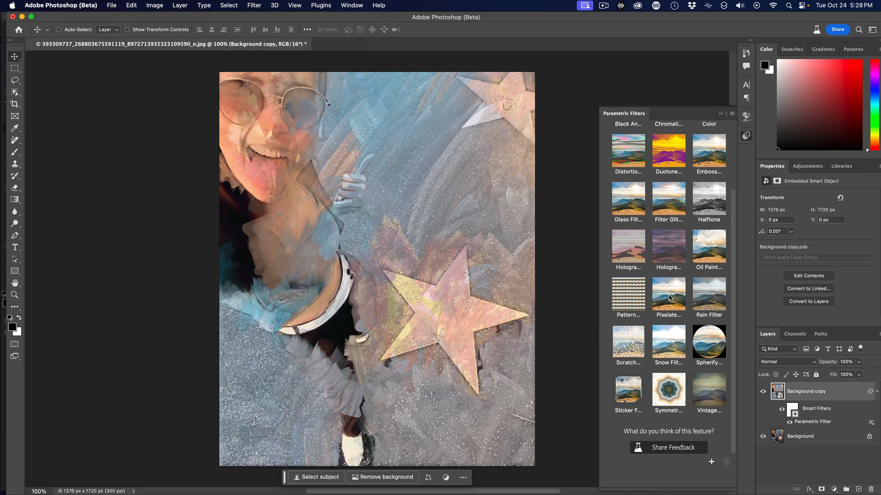
click(631, 249)
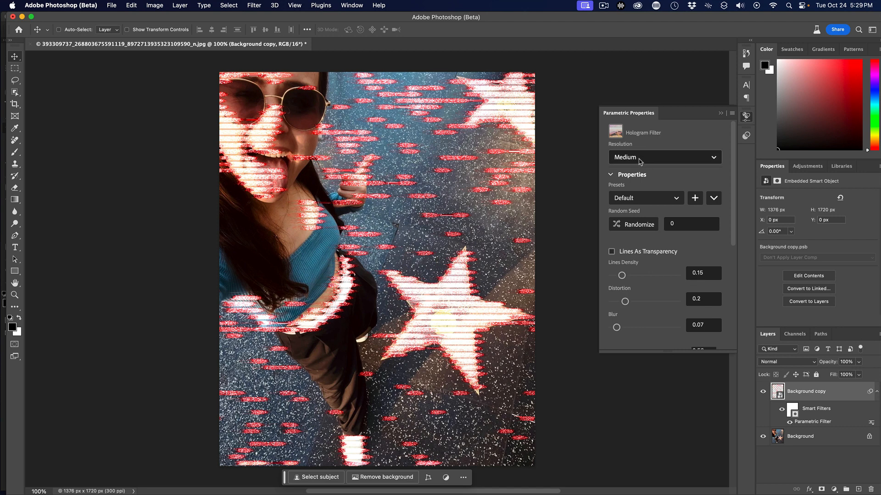
click(721, 113)
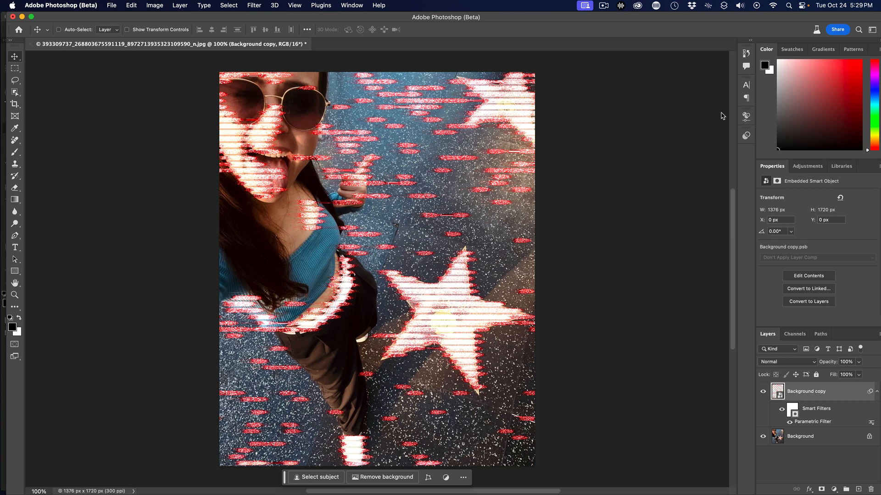
click(597, 7)
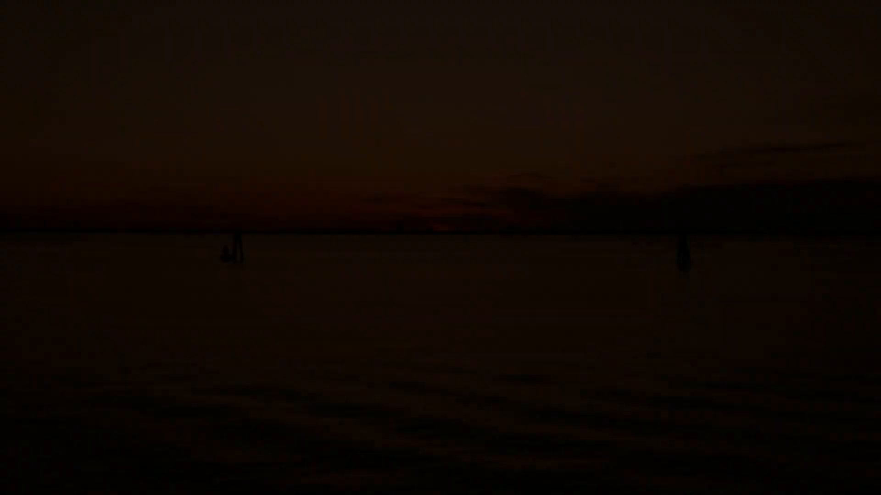